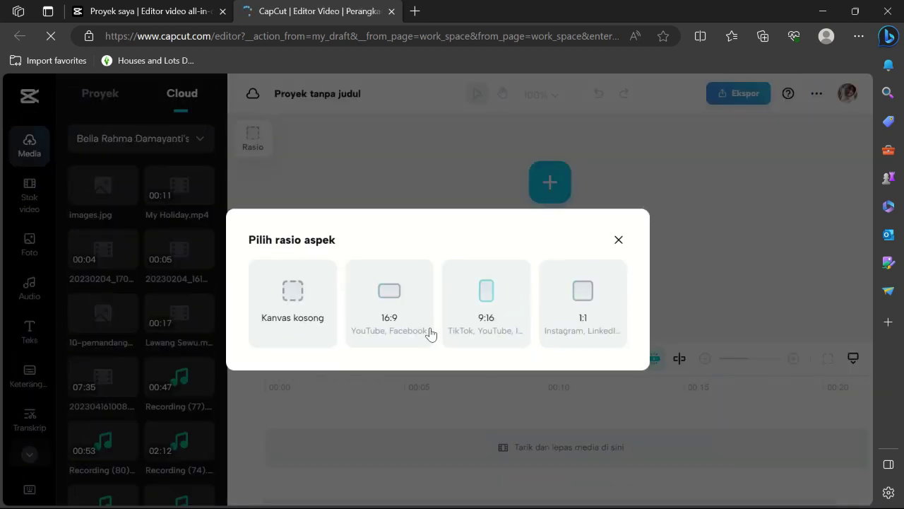
- Set the project's aspect ratio to 9:16 and upload the video 20230204_161423 from the FOTO folder
{"action": "left_click", "coordinate": [475, 321]}
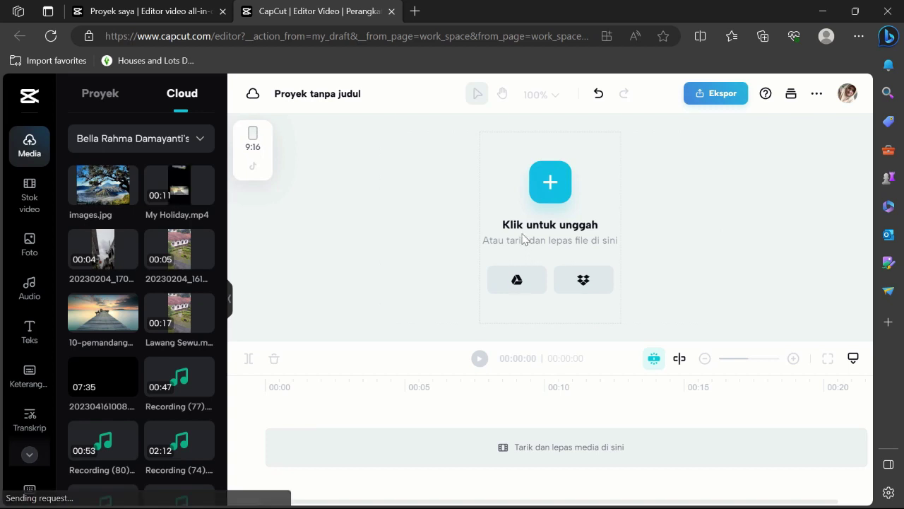
{"action": "left_click", "coordinate": [550, 184]}
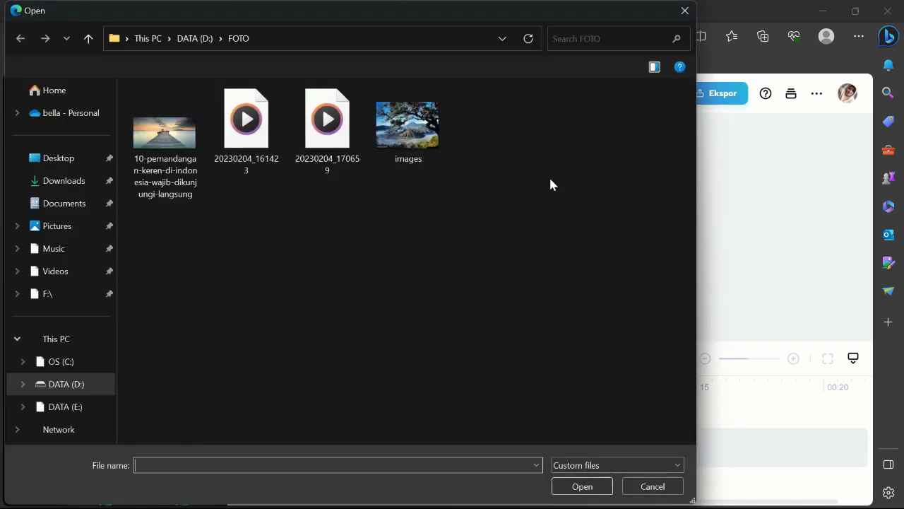
{"action": "double_click", "coordinate": [271, 139]}
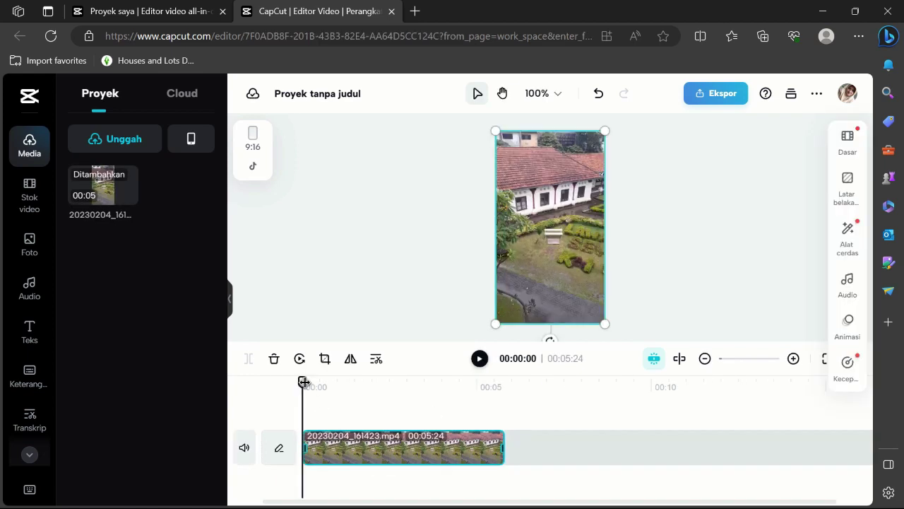
- Scrub the playhead back and forth through the clip to preview its footage
{"action": "left_click_drag", "start_coordinate": [304, 384], "coordinate": [476, 382]}
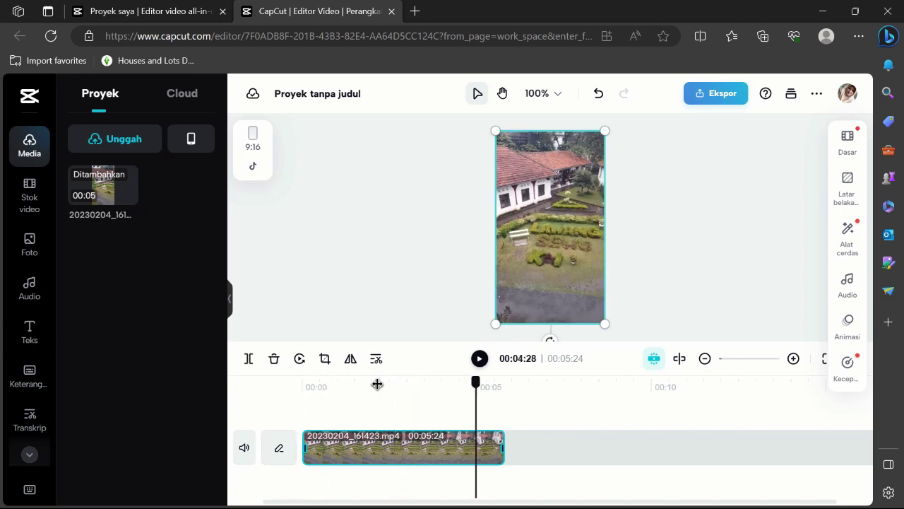
{"action": "left_click", "coordinate": [378, 385]}
{"action": "left_click_drag", "start_coordinate": [376, 385], "coordinate": [333, 381]}
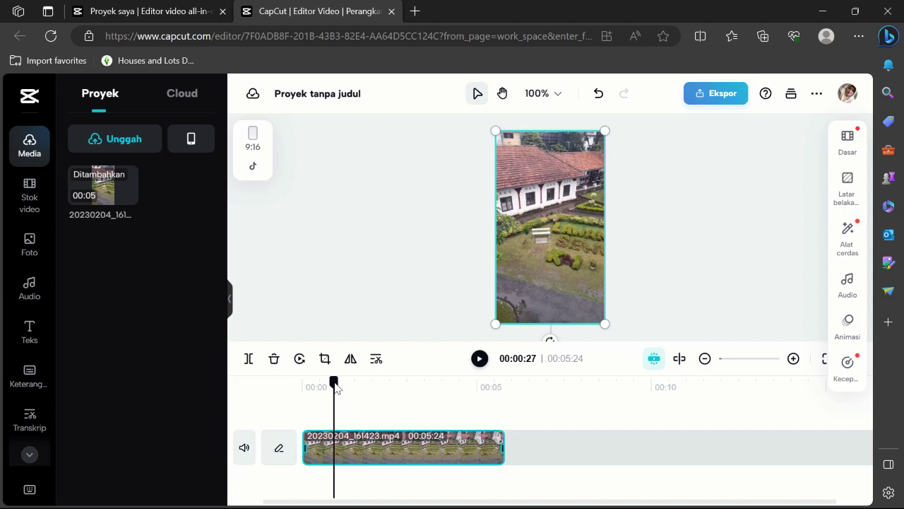
{"action": "left_click_drag", "start_coordinate": [336, 391], "coordinate": [421, 386]}
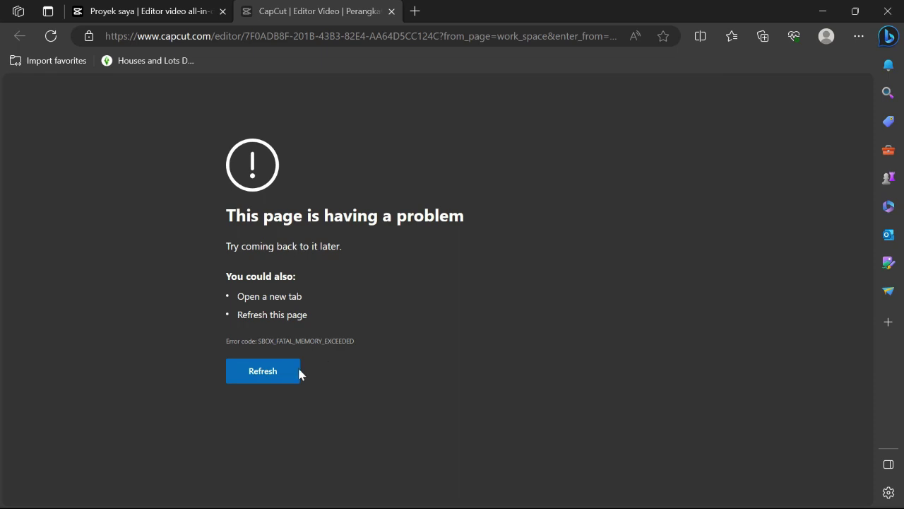
- Reload the crashed editor page and dismiss the offer to translate it from Indonesian
{"action": "left_click", "coordinate": [296, 371]}
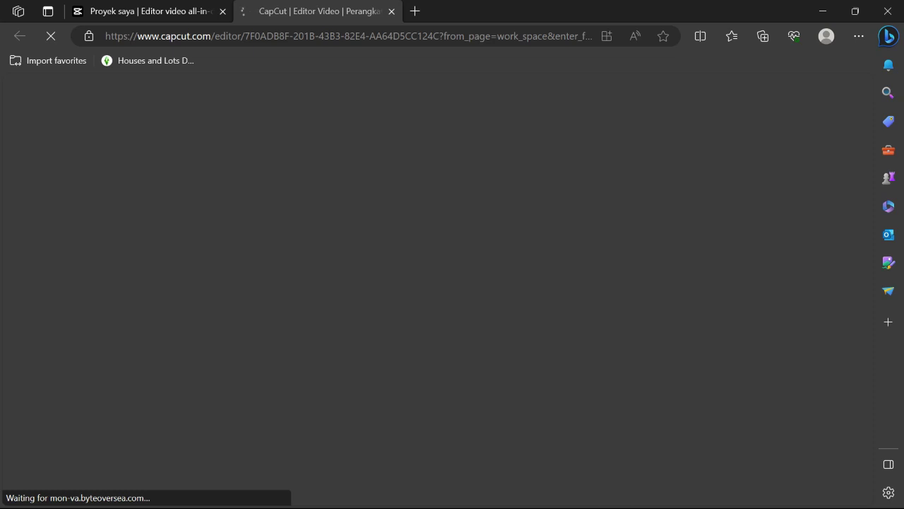
{"action": "key", "text": "super"}
{"action": "key", "text": "super"}
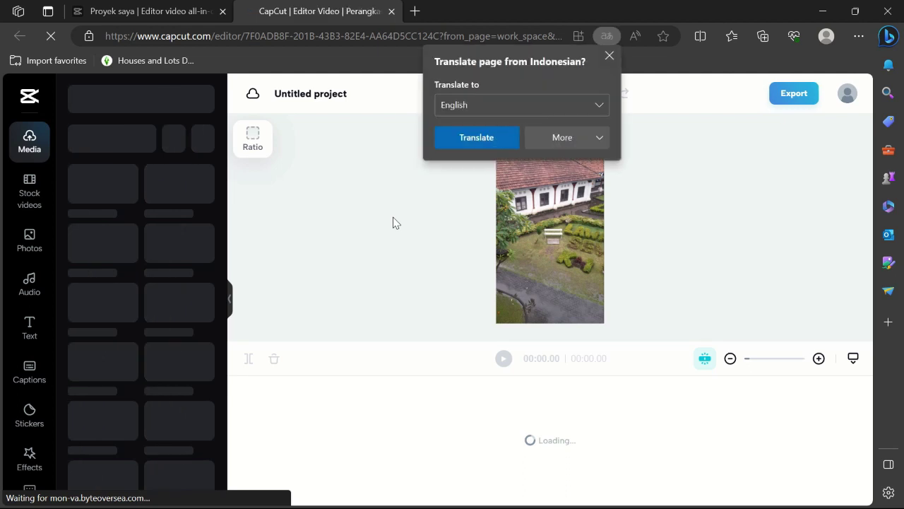
{"action": "left_click", "coordinate": [609, 55]}
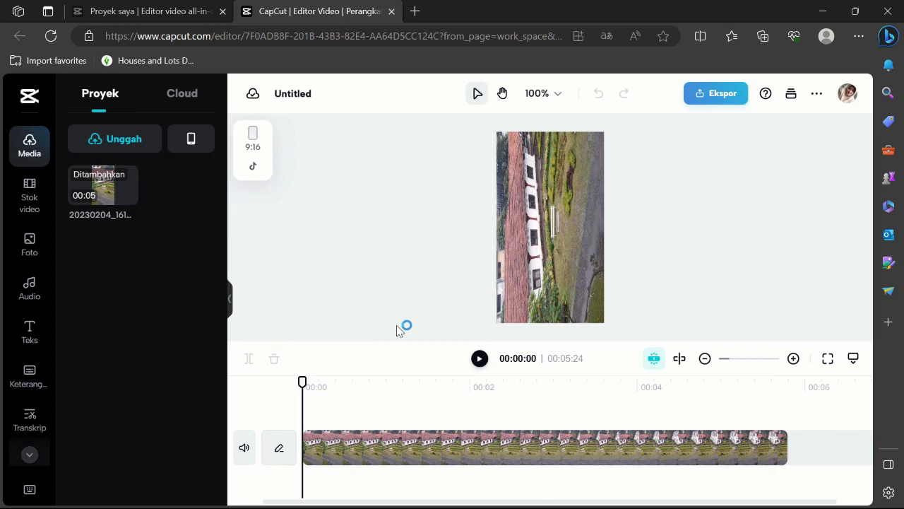
- Review the clip's basic settings, including color adjustment, blending, opacity and transform, keeping opacity at 100%
{"action": "left_click", "coordinate": [384, 448]}
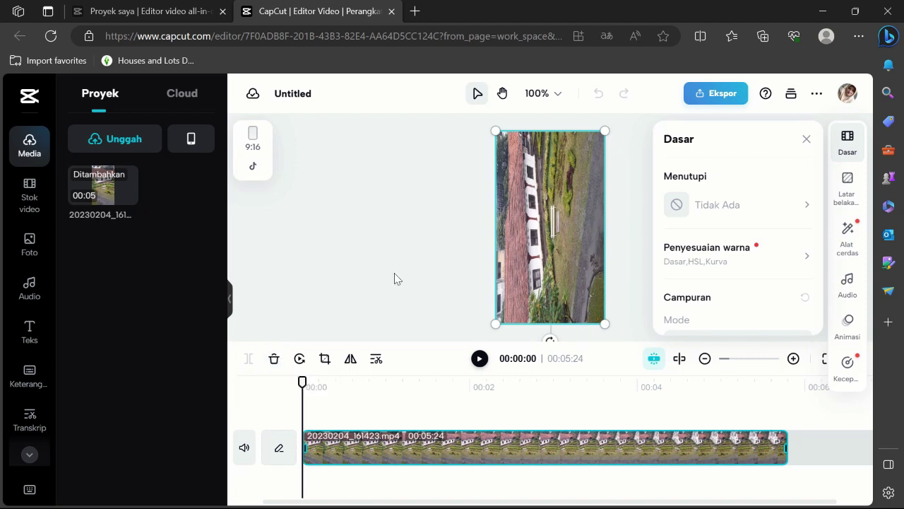
{"action": "scroll", "coordinate": [713, 259], "scroll_direction": "down", "scroll_amount": 1}
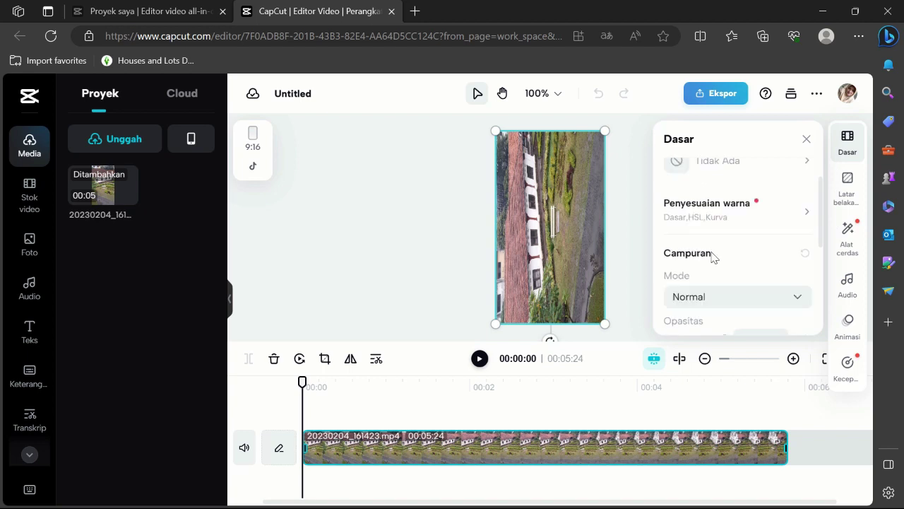
{"action": "scroll", "coordinate": [711, 205], "scroll_direction": "down", "scroll_amount": 1}
{"action": "scroll", "coordinate": [710, 205], "scroll_direction": "down", "scroll_amount": 1}
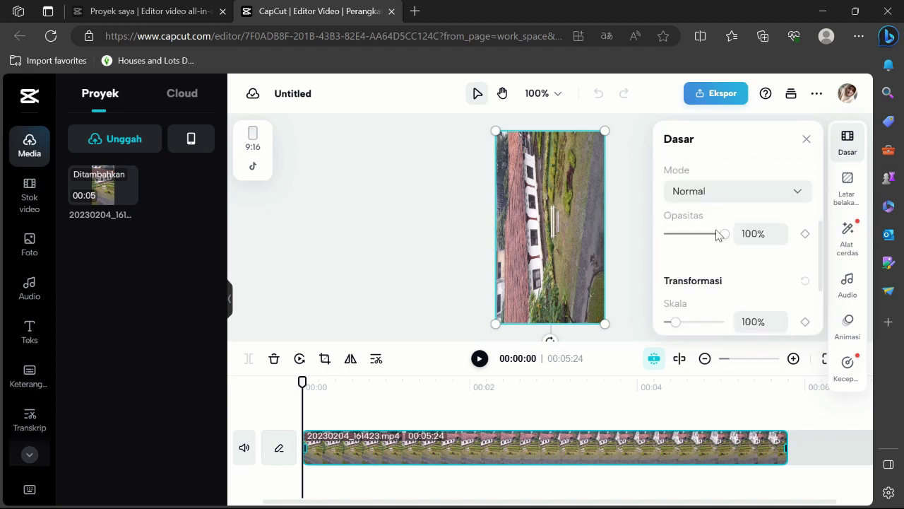
{"action": "mouse_move", "coordinate": [724, 237]}
{"action": "left_mouse_down"}
{"action": "mouse_move", "coordinate": [691, 238]}
{"action": "mouse_move", "coordinate": [731, 235]}
{"action": "left_mouse_up"}
{"action": "scroll", "coordinate": [749, 234], "scroll_direction": "down", "scroll_amount": 2}
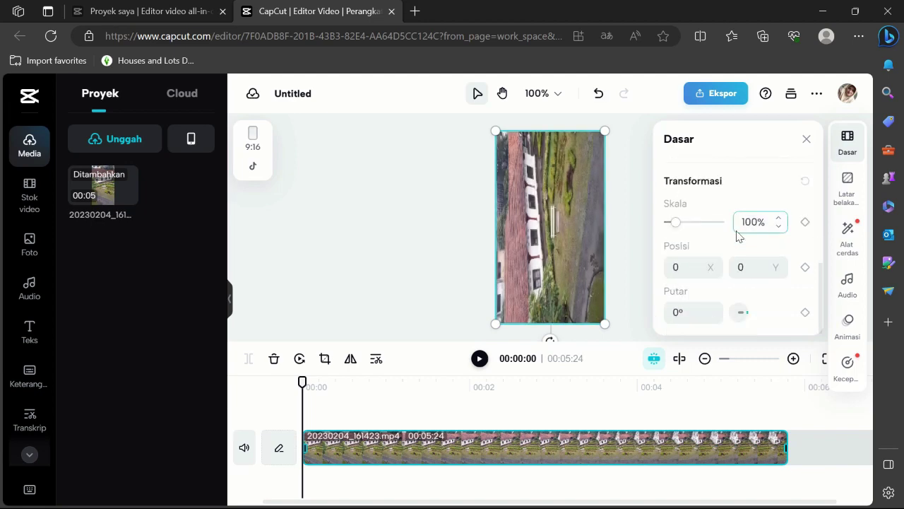
- Open the clip's background settings and shrink the clip toward the canvas's lower-left corner to expose the background
{"action": "left_click", "coordinate": [842, 189]}
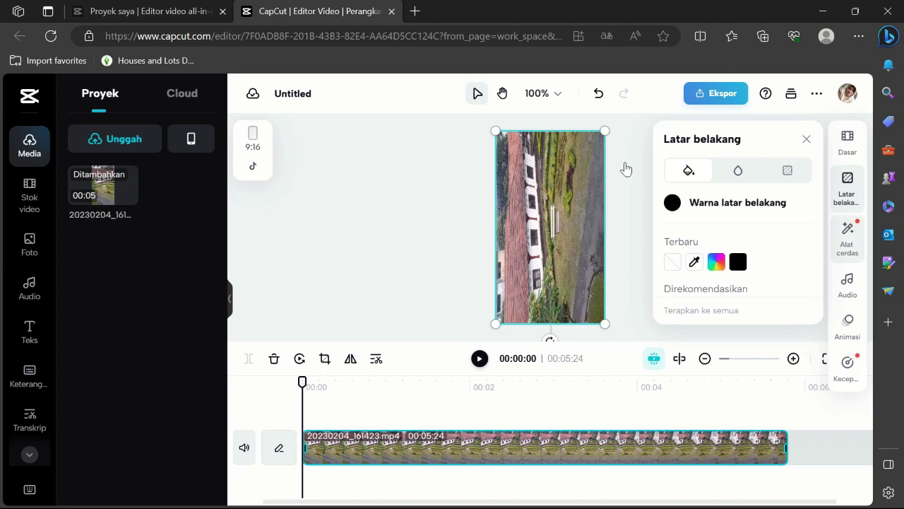
{"action": "left_click_drag", "start_coordinate": [606, 131], "coordinate": [585, 164]}
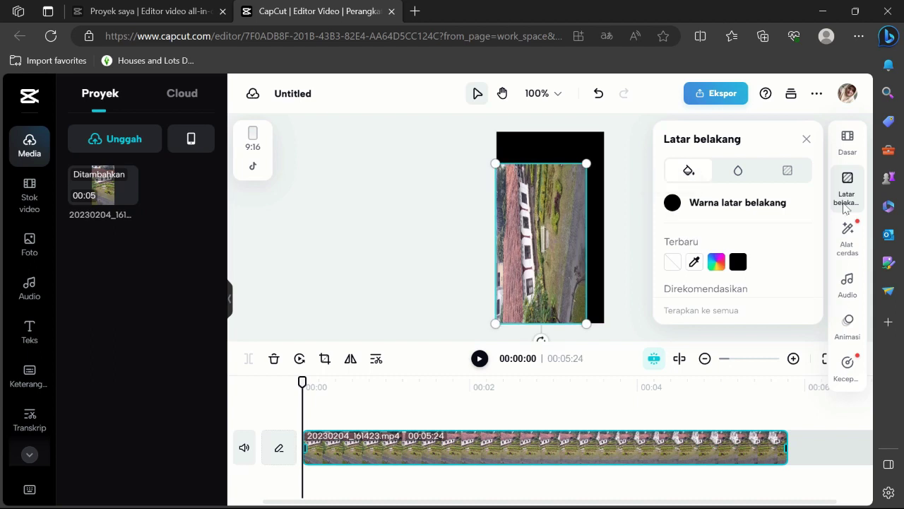
{"action": "left_click", "coordinate": [692, 468]}
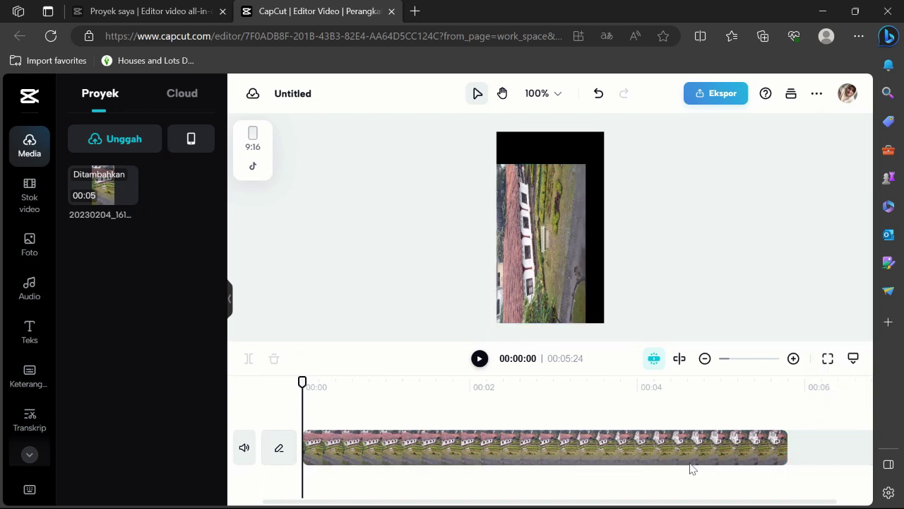
{"action": "left_click", "coordinate": [667, 450]}
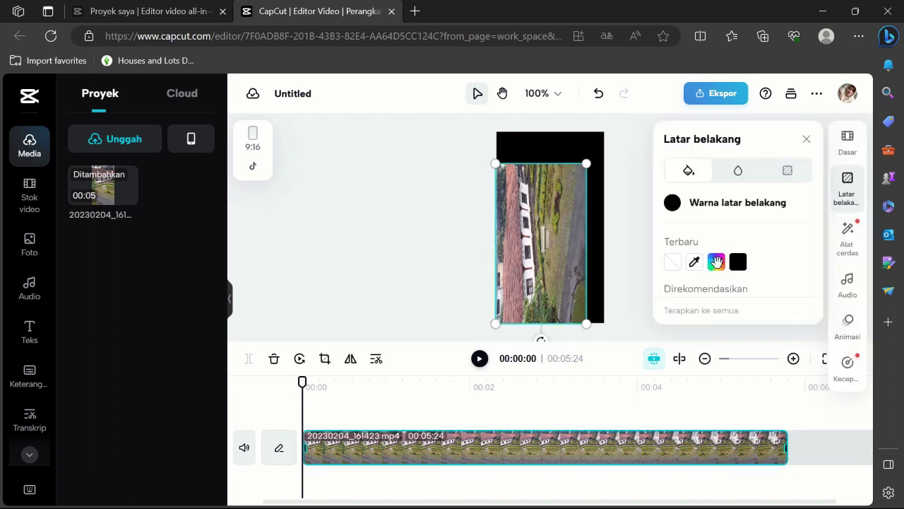
- Give the clip a custom yellow background color, #ecea40
{"action": "left_click", "coordinate": [715, 263]}
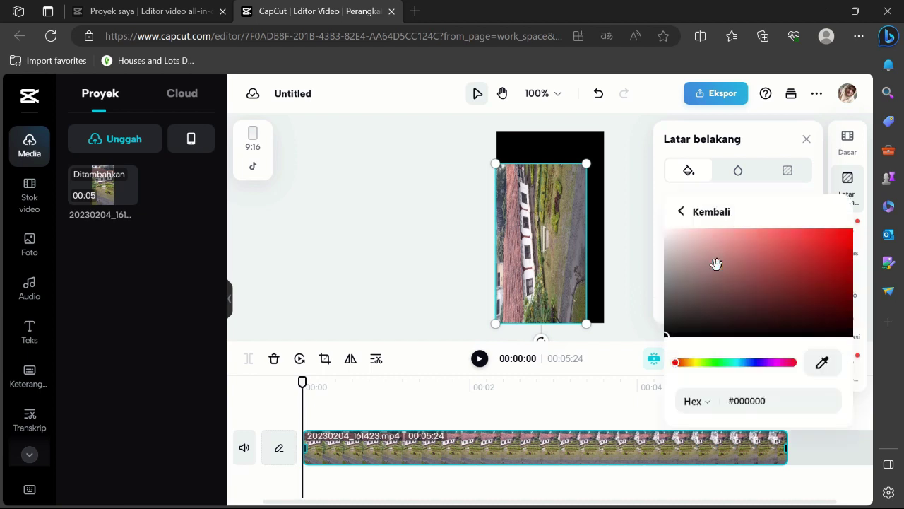
{"action": "left_click_drag", "start_coordinate": [679, 362], "coordinate": [695, 362]}
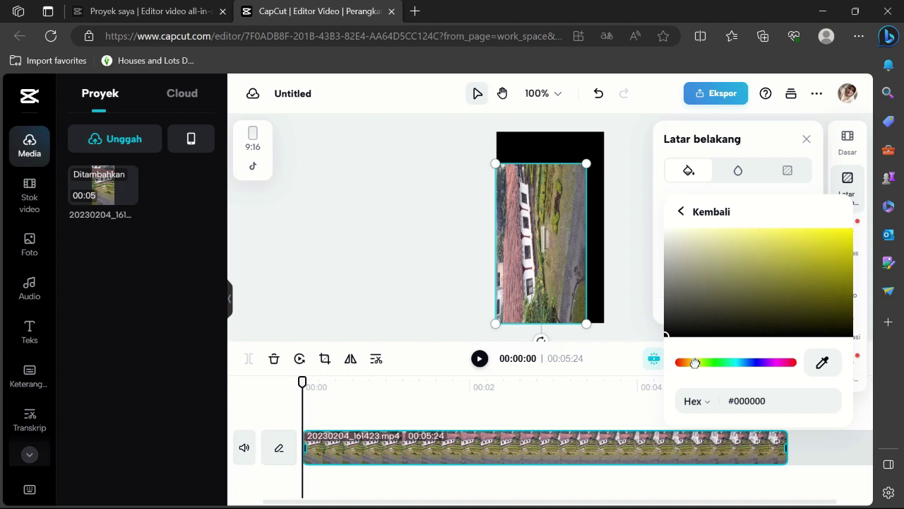
{"action": "left_click_drag", "start_coordinate": [665, 333], "coordinate": [801, 236]}
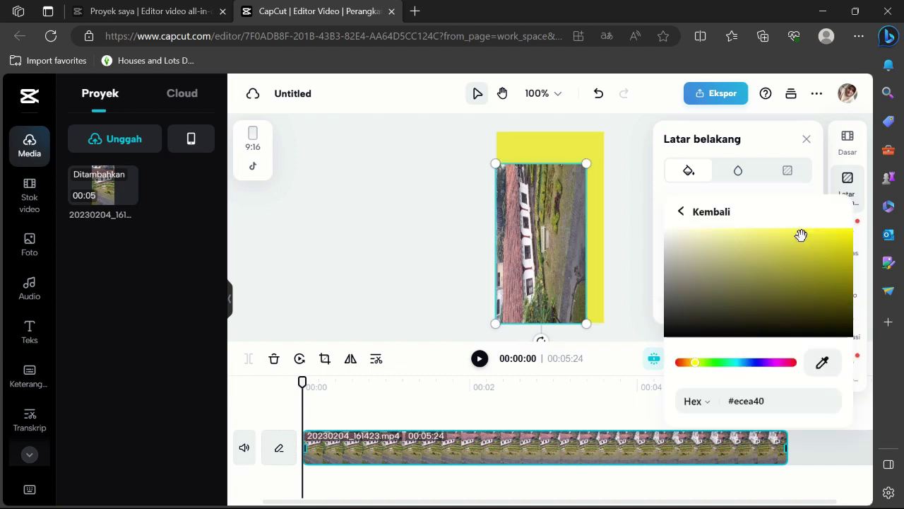
{"action": "left_click", "coordinate": [696, 210]}
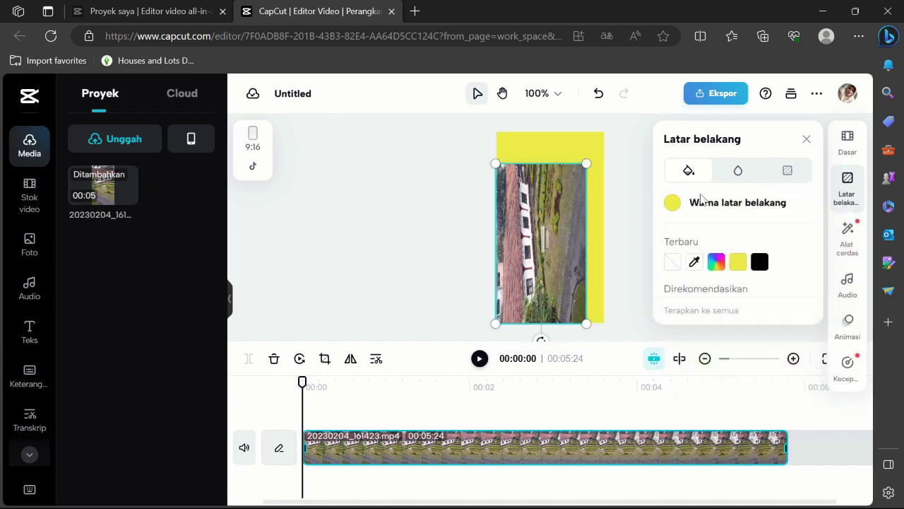
- Try the last blur option as the clip's background and replace it with the blue bunny-and-stars pattern
{"action": "left_click", "coordinate": [750, 174]}
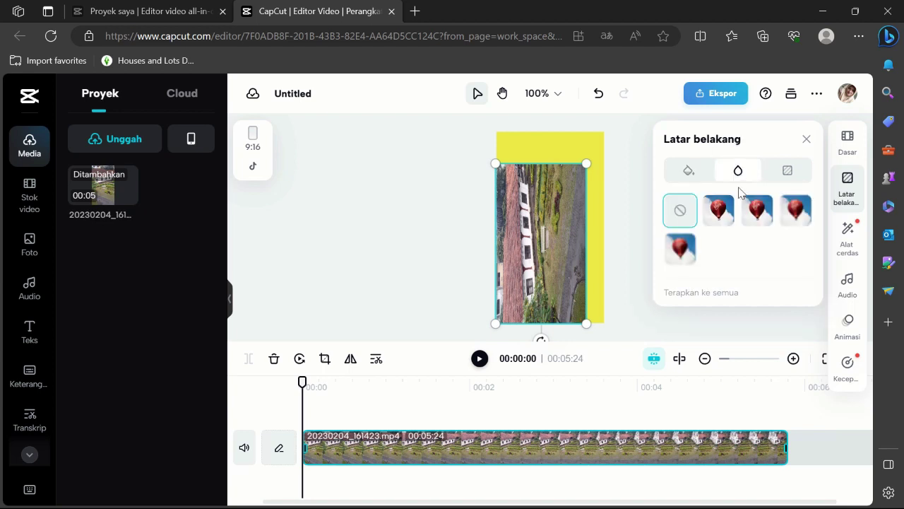
{"action": "left_click", "coordinate": [679, 251]}
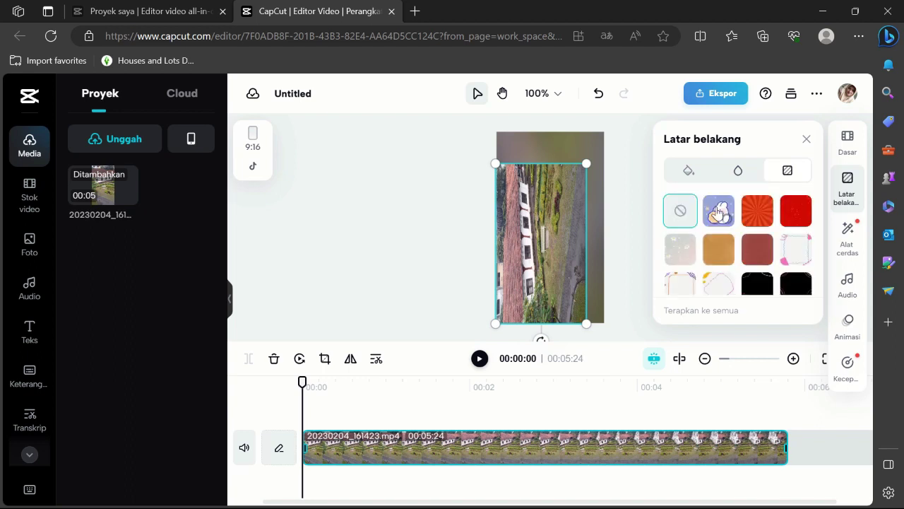
{"action": "left_click", "coordinate": [718, 212]}
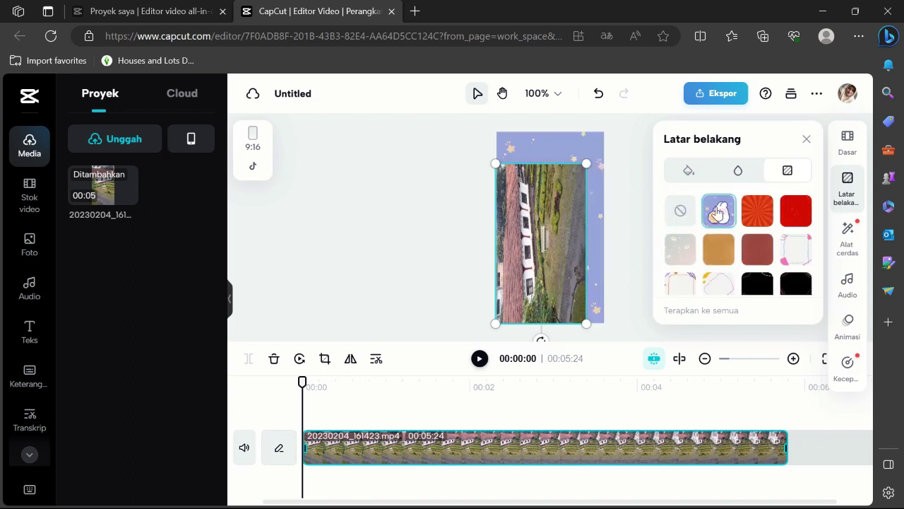
- Raise the clip's audio volume to 20 dB and turn on noise reduction
{"action": "left_click", "coordinate": [851, 251]}
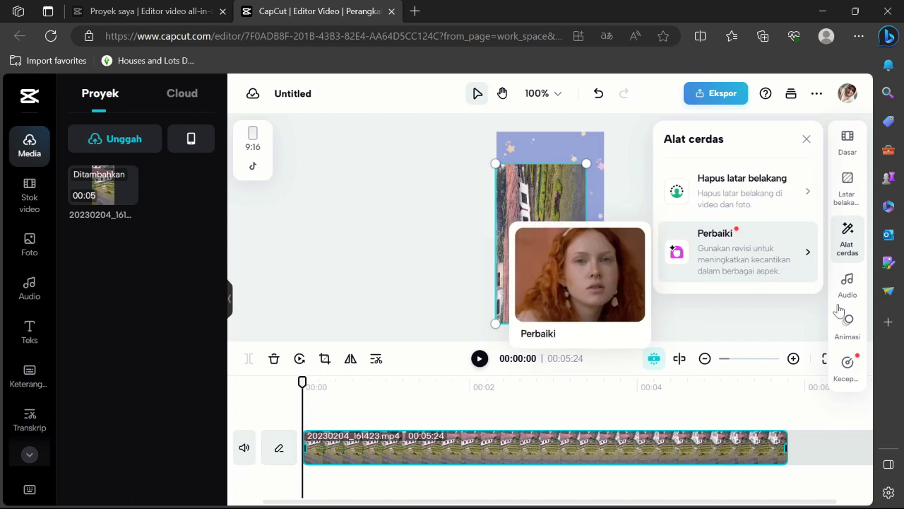
{"action": "left_click", "coordinate": [855, 282]}
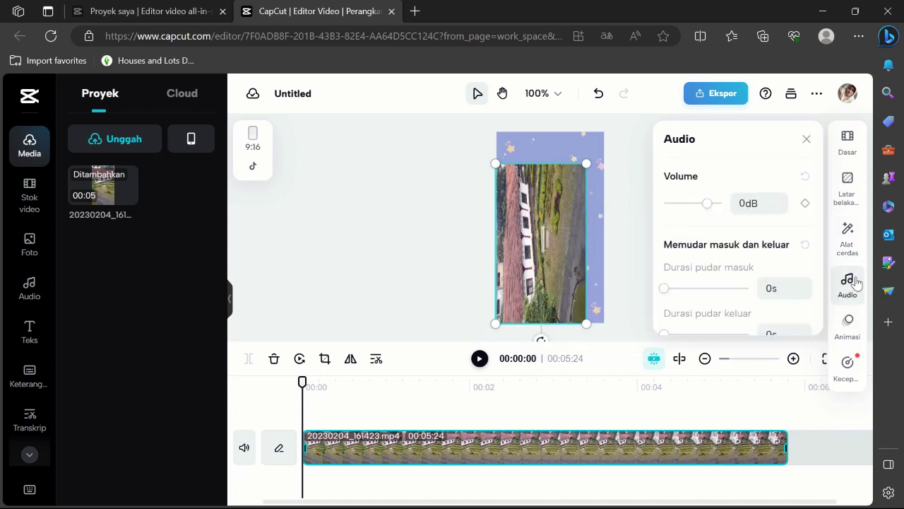
{"action": "left_click_drag", "start_coordinate": [706, 207], "coordinate": [776, 244]}
{"action": "scroll", "coordinate": [776, 244], "scroll_direction": "down", "scroll_amount": 1}
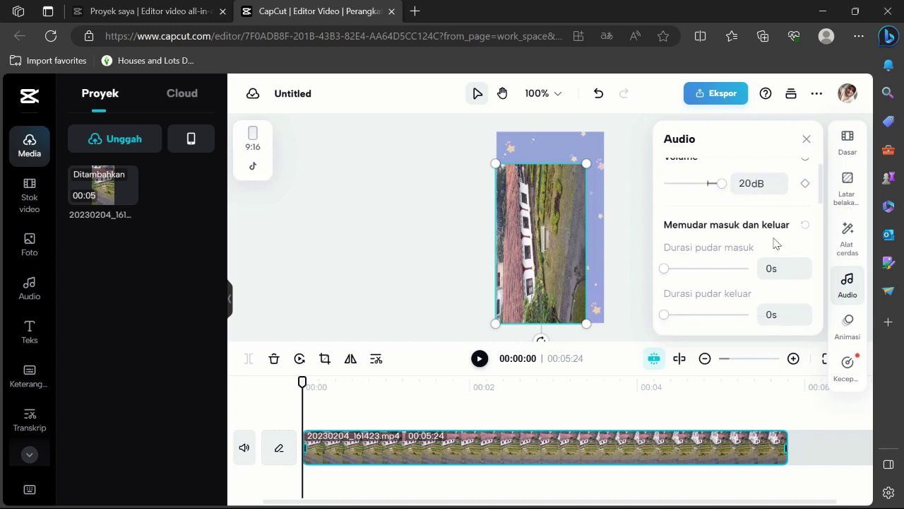
{"action": "scroll", "coordinate": [777, 244], "scroll_direction": "down", "scroll_amount": 4}
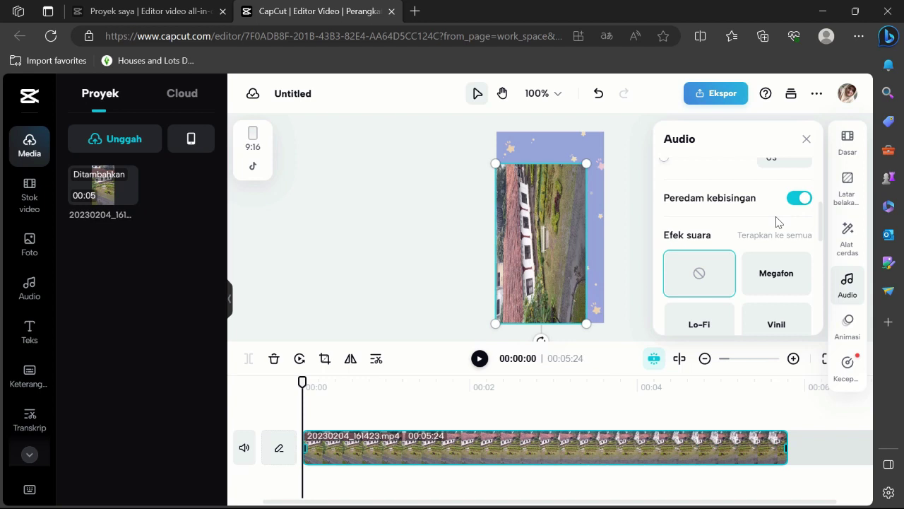
- Browse the voice effects and the exit animations available for the clip
{"action": "scroll", "coordinate": [779, 292], "scroll_direction": "down", "scroll_amount": 2}
{"action": "scroll", "coordinate": [777, 294], "scroll_direction": "up", "scroll_amount": 1}
{"action": "scroll", "coordinate": [777, 292], "scroll_direction": "down", "scroll_amount": 2}
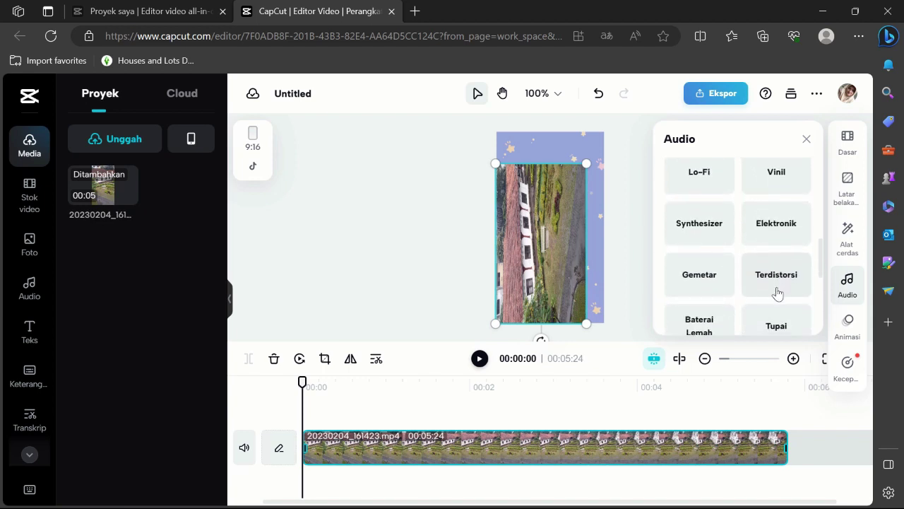
{"action": "scroll", "coordinate": [718, 292], "scroll_direction": "down", "scroll_amount": 2}
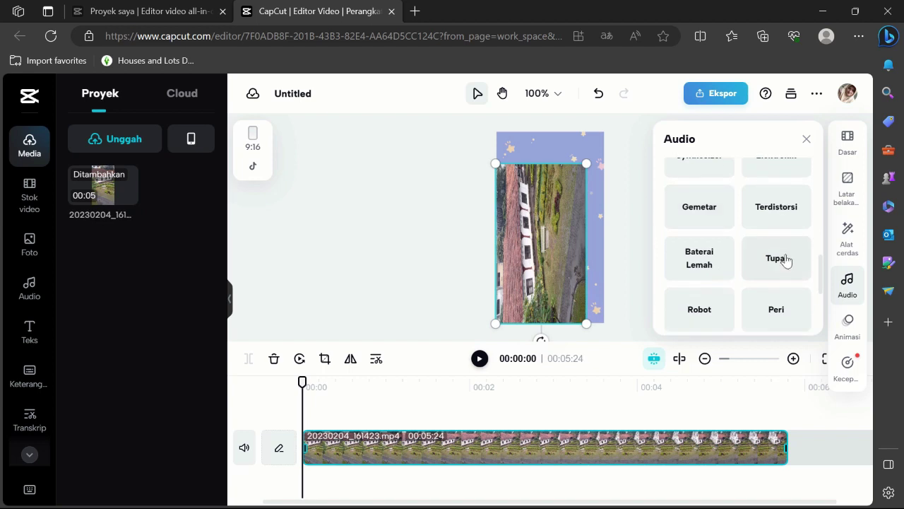
{"action": "scroll", "coordinate": [783, 271], "scroll_direction": "down", "scroll_amount": 1}
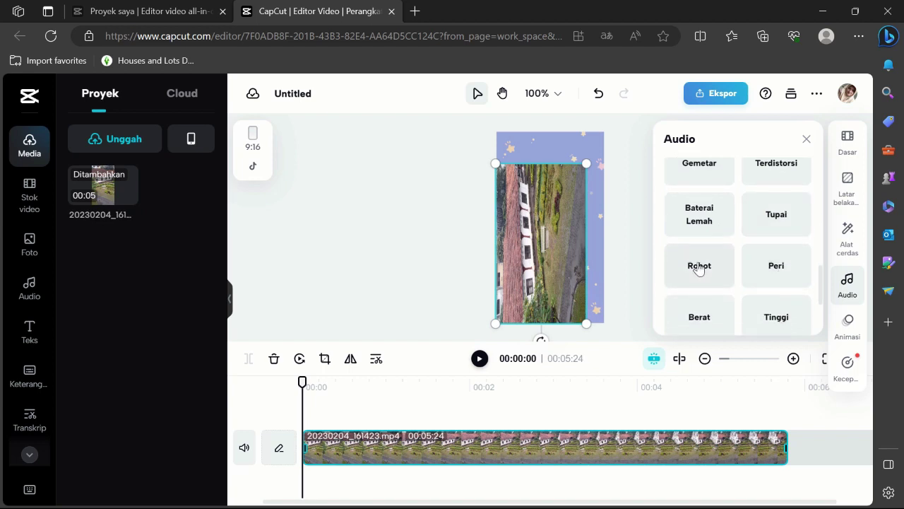
{"action": "left_click", "coordinate": [849, 322]}
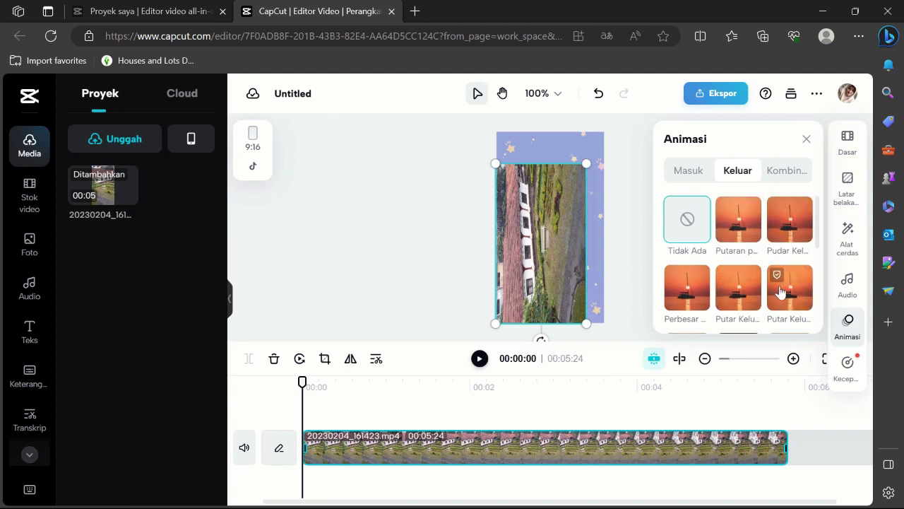
- Increase the clip's normal playback speed to 58x and play the result
{"action": "left_click", "coordinate": [847, 366]}
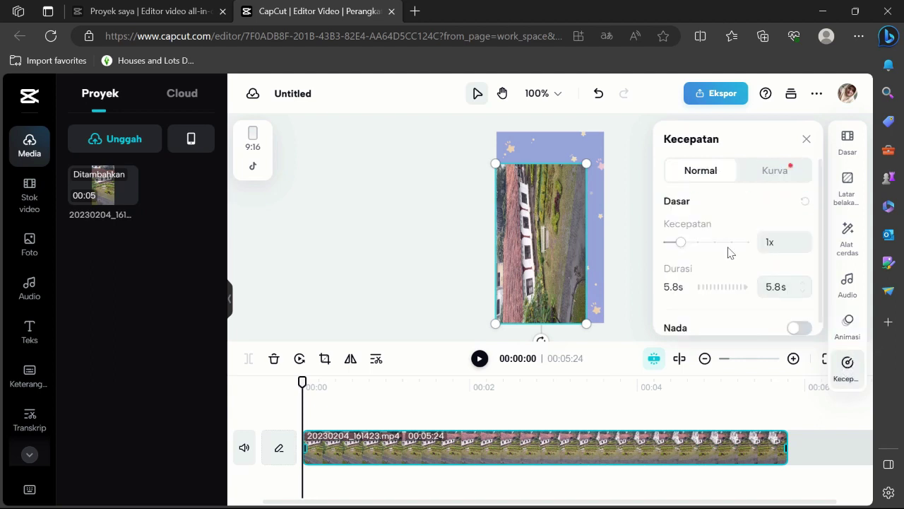
{"action": "left_click_drag", "start_coordinate": [680, 242], "coordinate": [767, 241]}
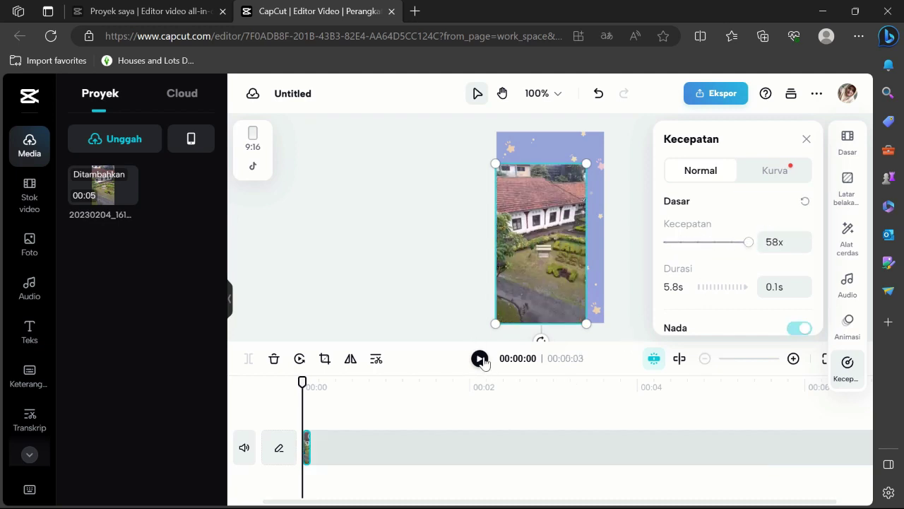
{"action": "left_click", "coordinate": [480, 359]}
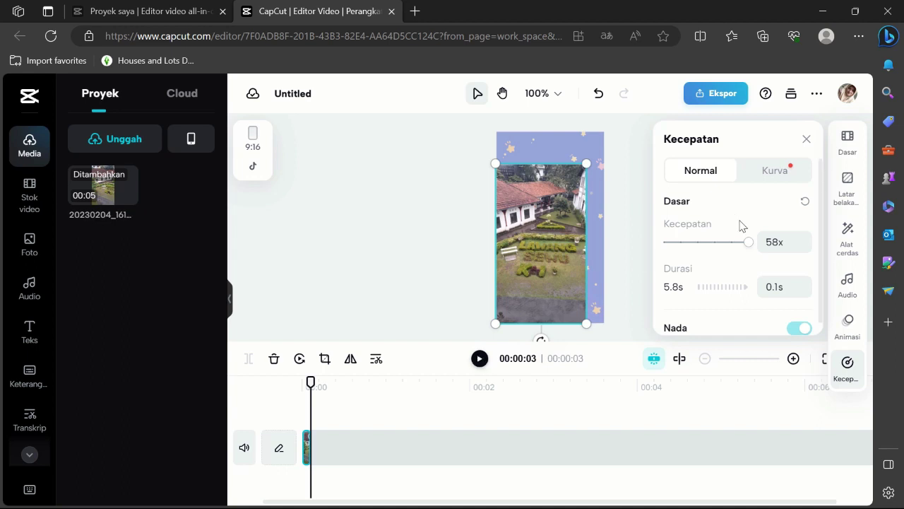
- Slow the uploaded clip's normal playback speed down to 0.1x
{"action": "left_click_drag", "start_coordinate": [750, 245], "coordinate": [641, 257]}
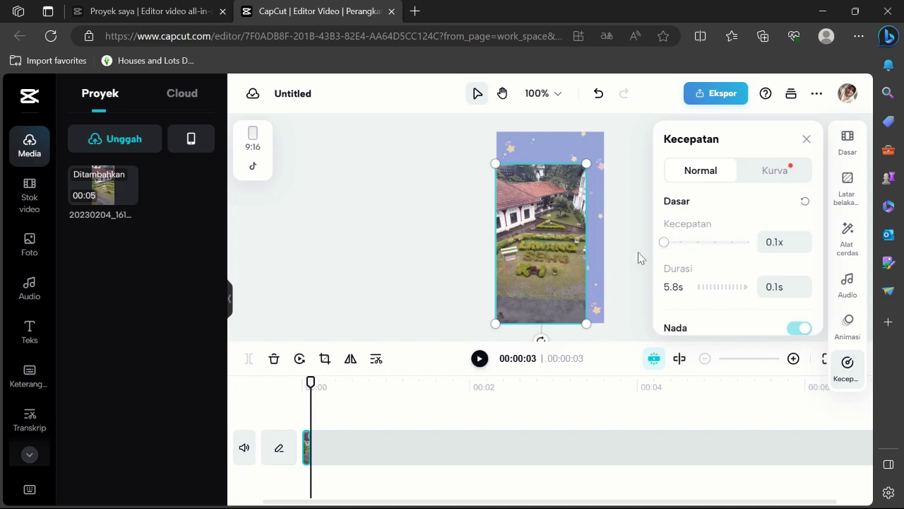
{"action": "scroll", "coordinate": [746, 269], "scroll_direction": "down", "scroll_amount": 1}
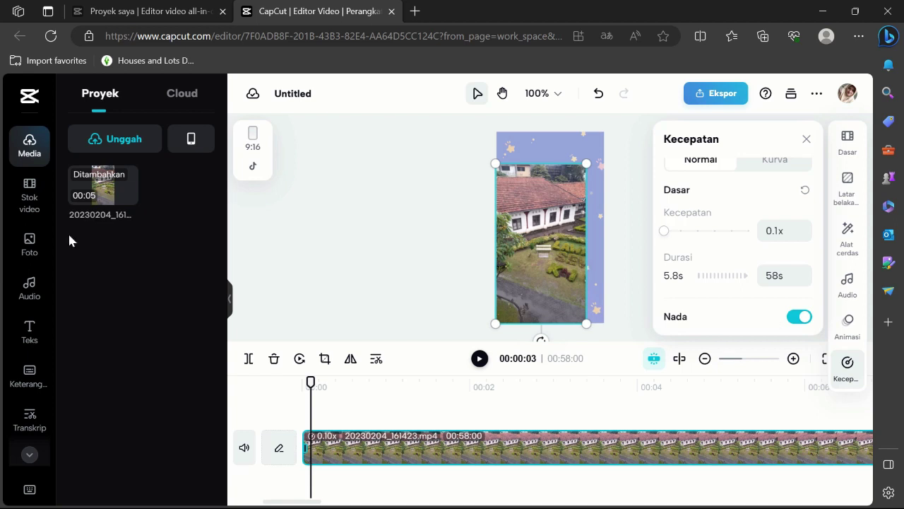
- Rename the project as "Test Video" and deselect the clip
{"action": "left_click", "coordinate": [297, 93]}
{"action": "type", "text": "Test Video"}
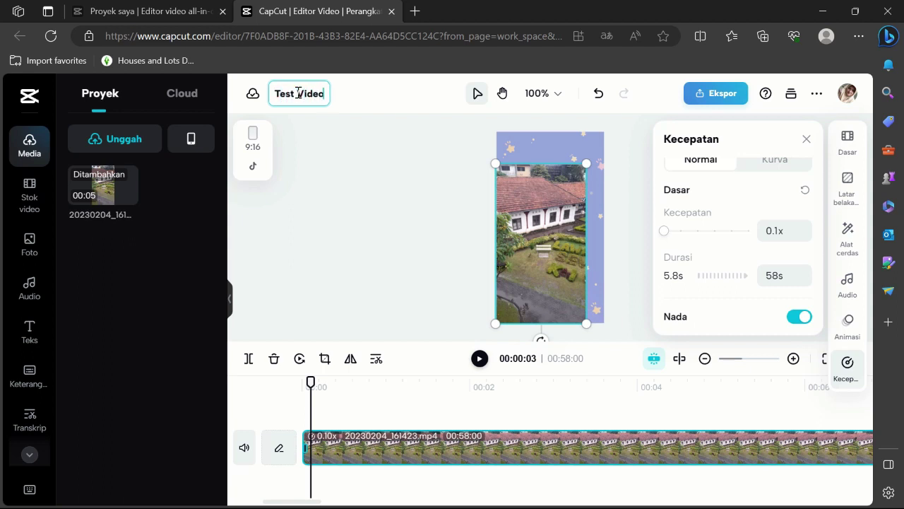
{"action": "left_click", "coordinate": [557, 98]}
{"action": "mouse_move", "coordinate": [478, 144]}
{"action": "left_mouse_down"}
{"action": "mouse_move", "coordinate": [559, 147]}
{"action": "mouse_move", "coordinate": [470, 149]}
{"action": "mouse_move", "coordinate": [480, 150]}
{"action": "left_mouse_up"}
{"action": "left_click", "coordinate": [395, 176]}
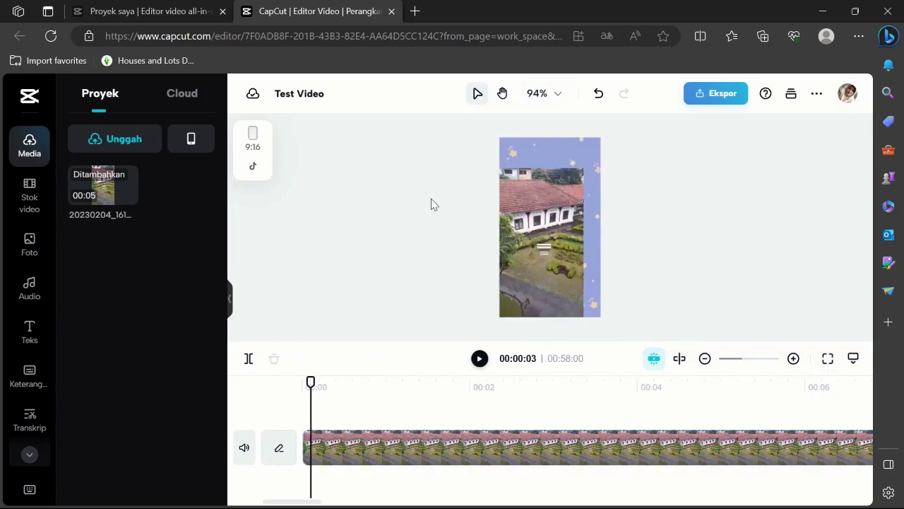
- Add the 14-second orange sunset-over-the-sea stock video to the project, placing it ahead of the uploaded clip
{"action": "left_click", "coordinate": [22, 207]}
{"action": "scroll", "coordinate": [121, 371], "scroll_direction": "down", "scroll_amount": 5}
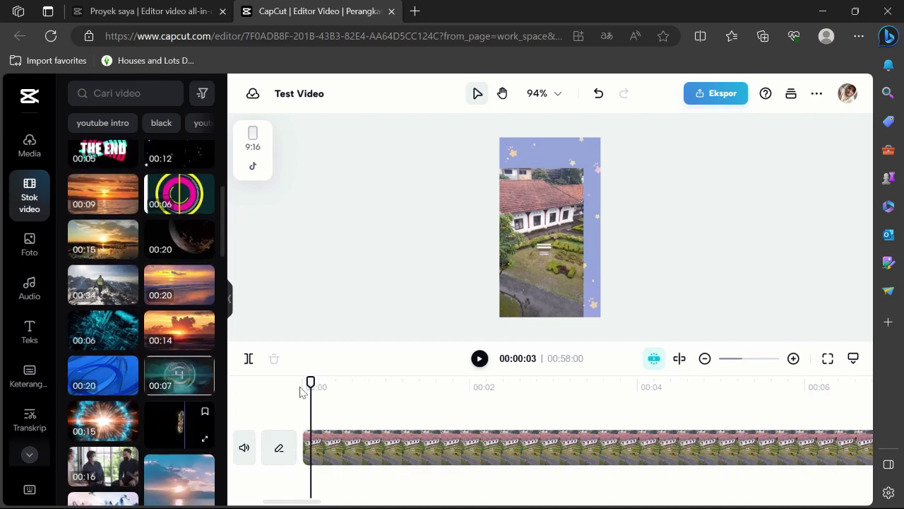
{"action": "scroll", "coordinate": [379, 411], "scroll_direction": "down", "scroll_amount": 5}
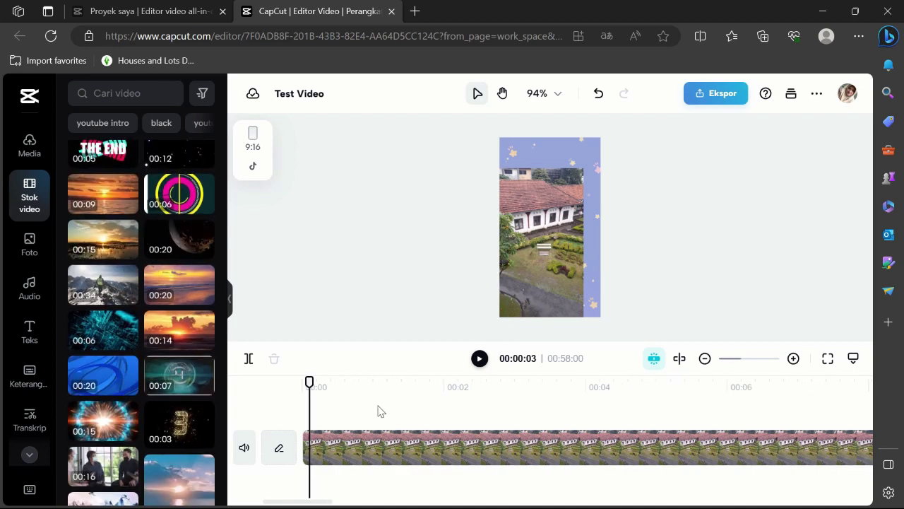
{"action": "scroll", "coordinate": [379, 411], "scroll_direction": "down", "scroll_amount": 5}
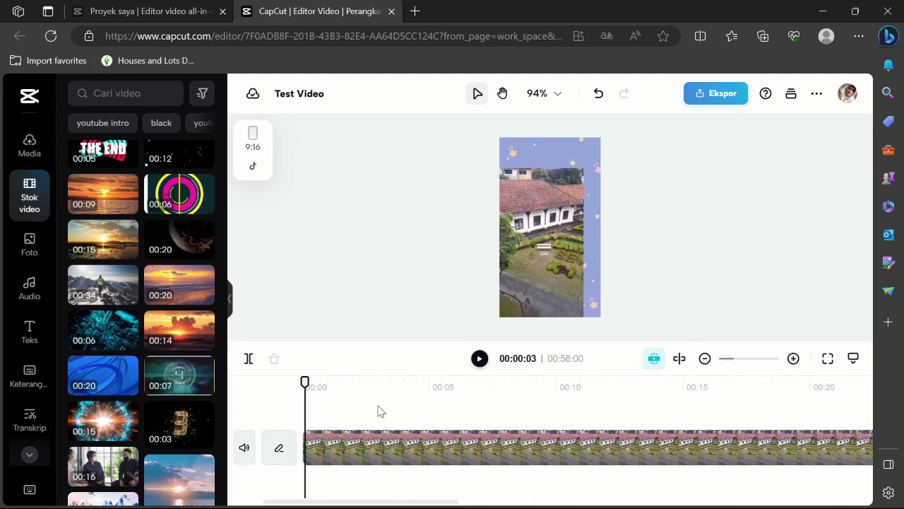
{"action": "scroll", "coordinate": [413, 472], "scroll_direction": "down", "scroll_amount": 3}
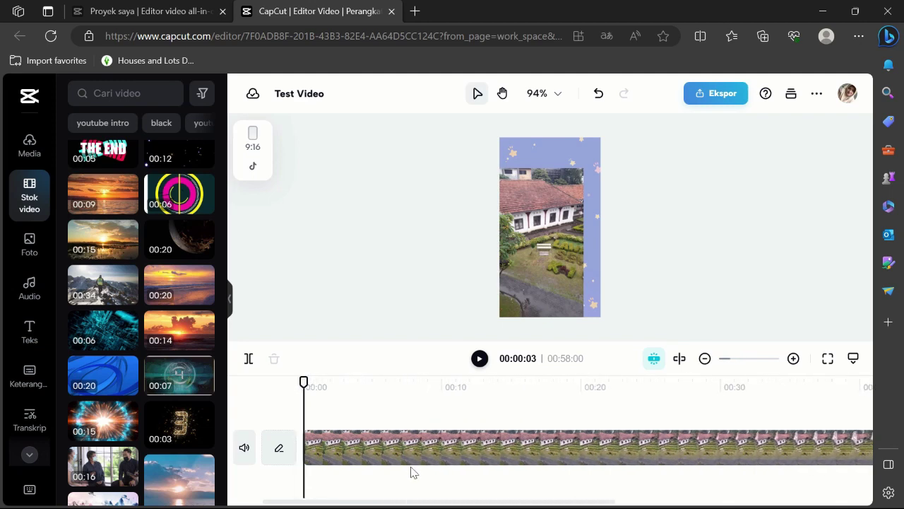
{"action": "scroll", "coordinate": [413, 472], "scroll_direction": "down", "scroll_amount": 2}
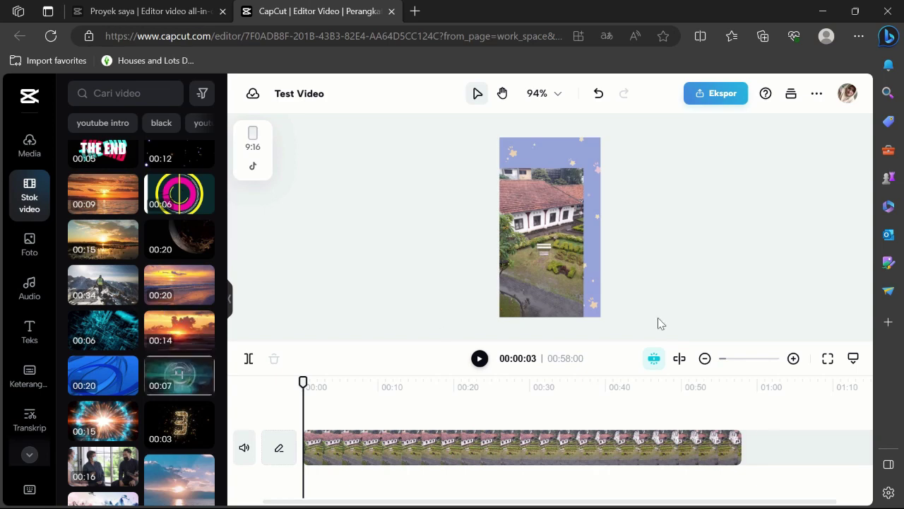
{"action": "left_click", "coordinate": [728, 447]}
{"action": "left_click_drag", "start_coordinate": [162, 340], "coordinate": [538, 224]}
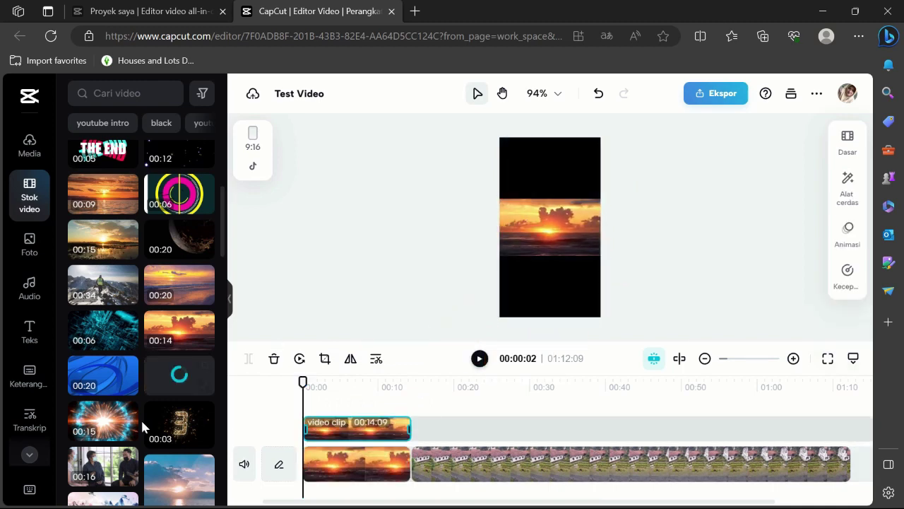
- Delete the duplicate sunset clip above the main track and play the first two seconds of the video
{"action": "key", "text": "Delete"}
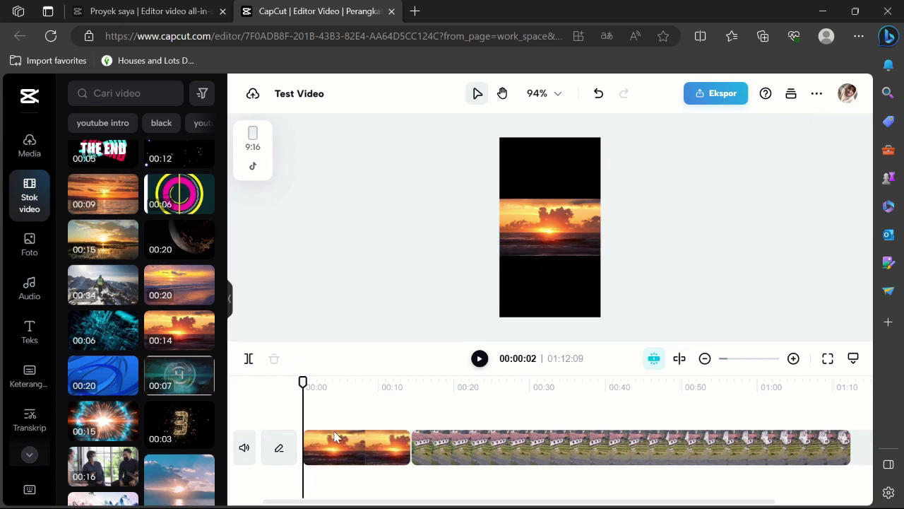
{"action": "left_click", "coordinate": [479, 359]}
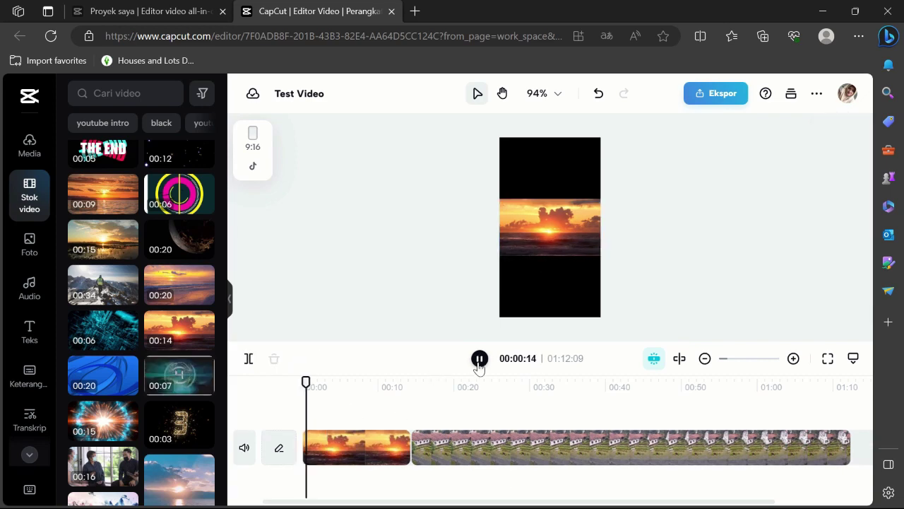
{"action": "left_click", "coordinate": [479, 359]}
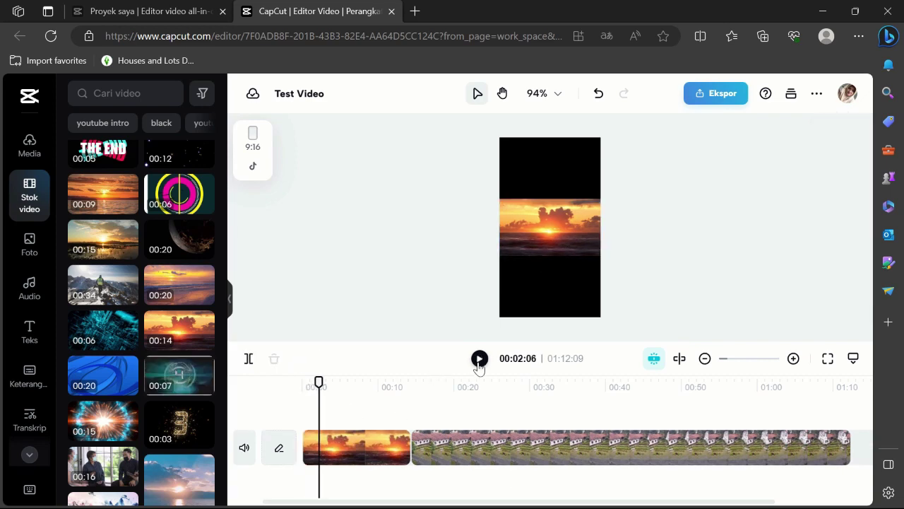
- Look through the stock photos, the music library, the text templates and the caption options
{"action": "left_click", "coordinate": [31, 240]}
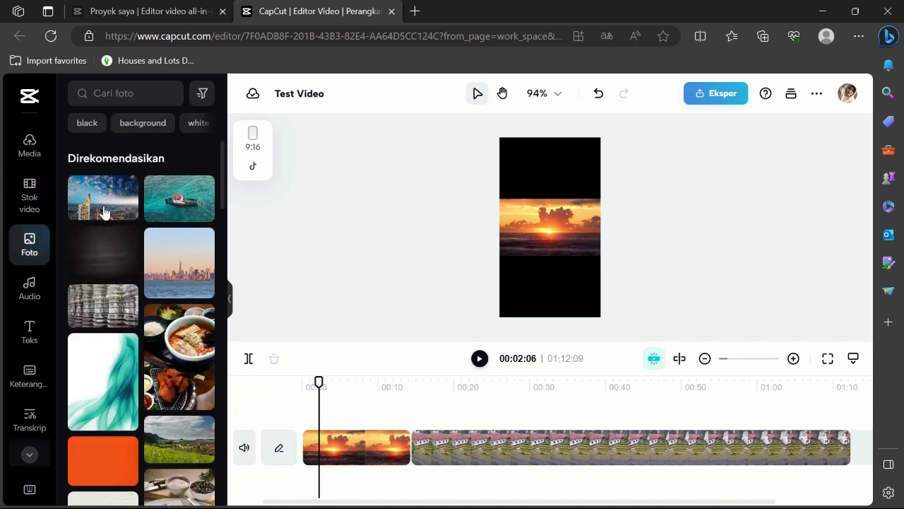
{"action": "mouse_move", "coordinate": [100, 207]}
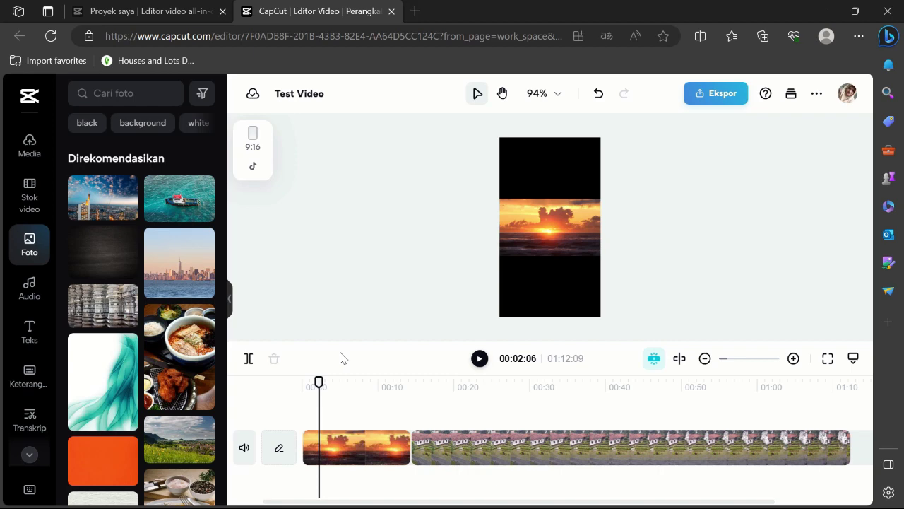
{"action": "left_click", "coordinate": [42, 302]}
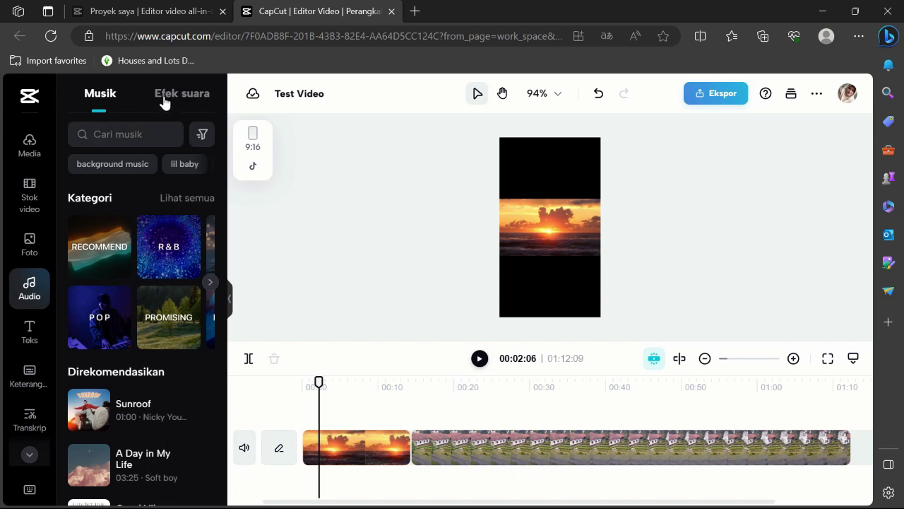
{"action": "left_click", "coordinate": [23, 330]}
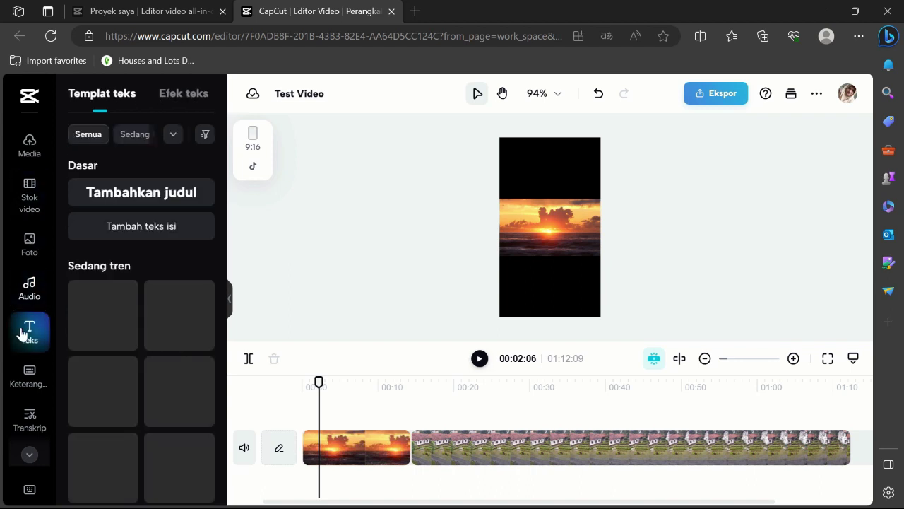
{"action": "left_click", "coordinate": [24, 385]}
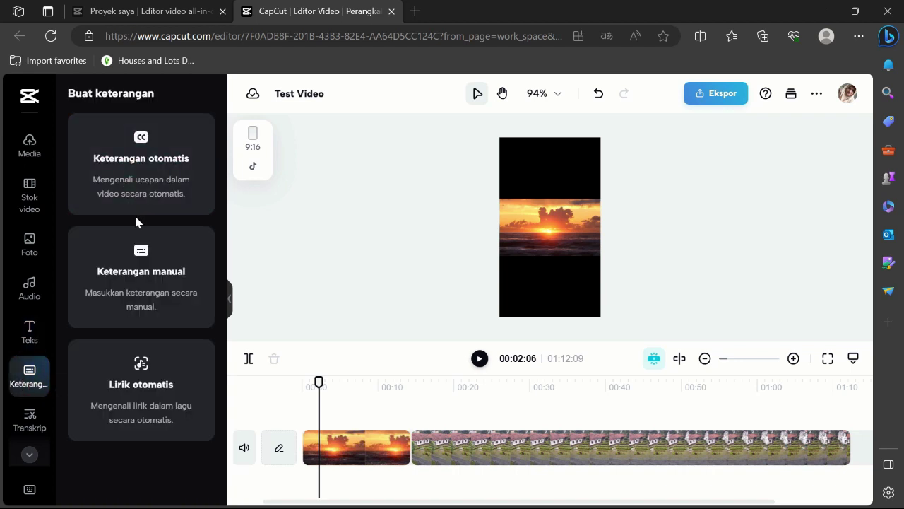
{"action": "scroll", "coordinate": [325, 237], "scroll_direction": "up", "scroll_amount": 5}
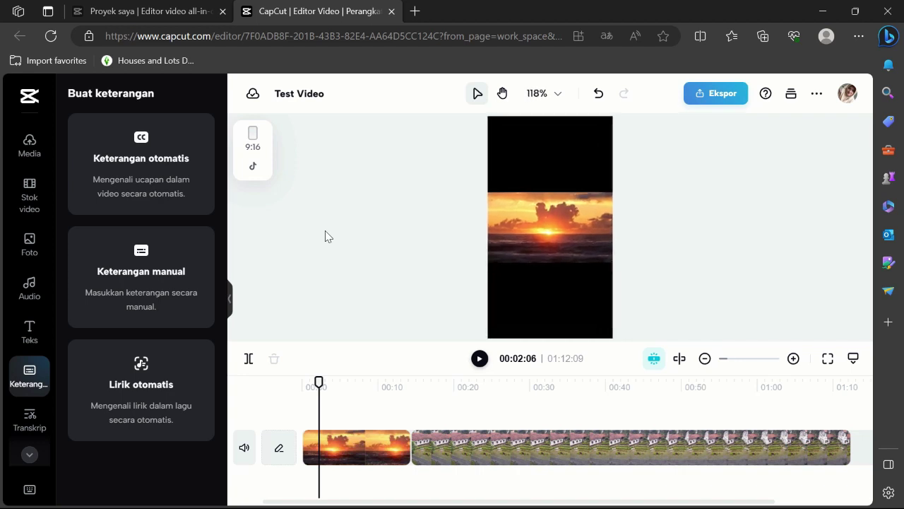
{"action": "scroll", "coordinate": [325, 230], "scroll_direction": "up", "scroll_amount": 2}
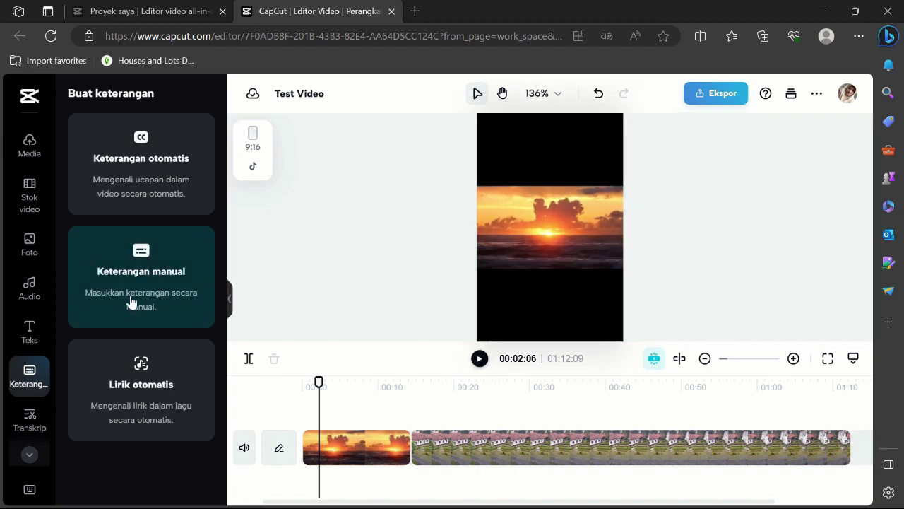
- Look through the transcript-based editing options and the stickers, effects, transitions and filters
{"action": "left_click", "coordinate": [21, 430]}
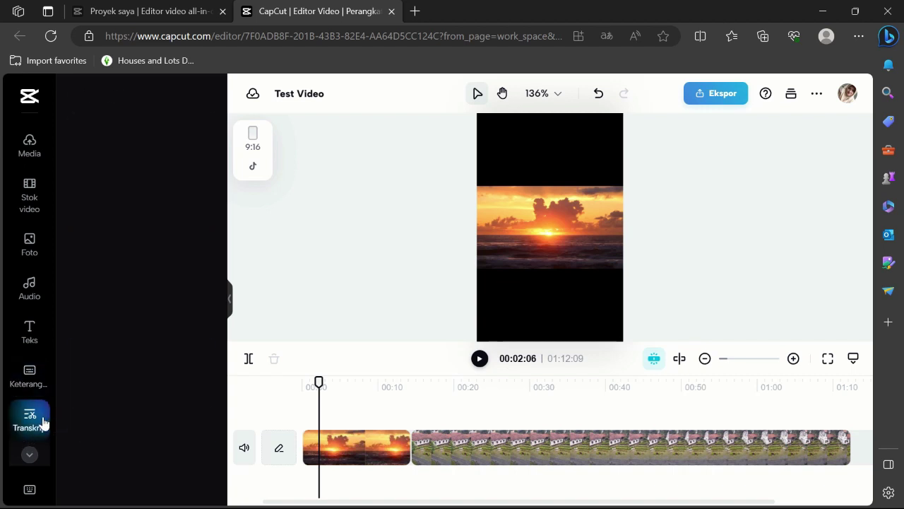
{"action": "scroll", "coordinate": [35, 421], "scroll_direction": "down", "scroll_amount": 3}
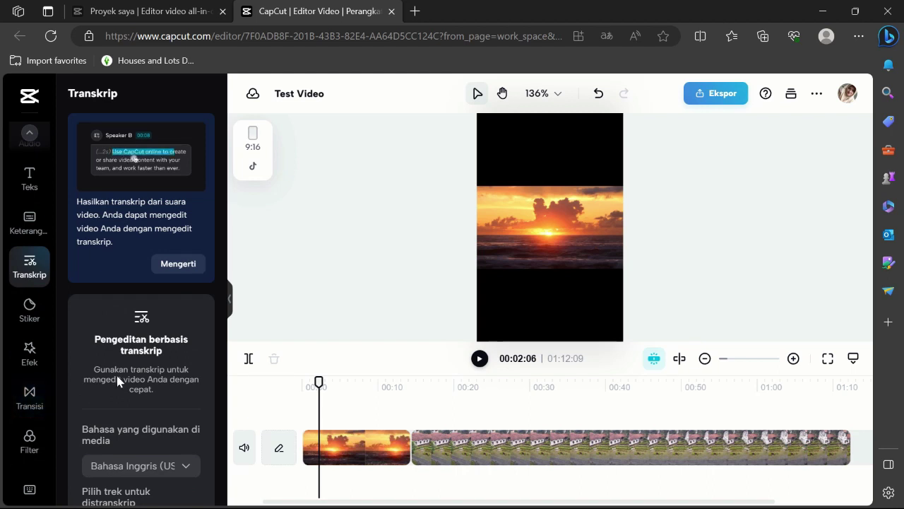
{"action": "left_click", "coordinate": [24, 318]}
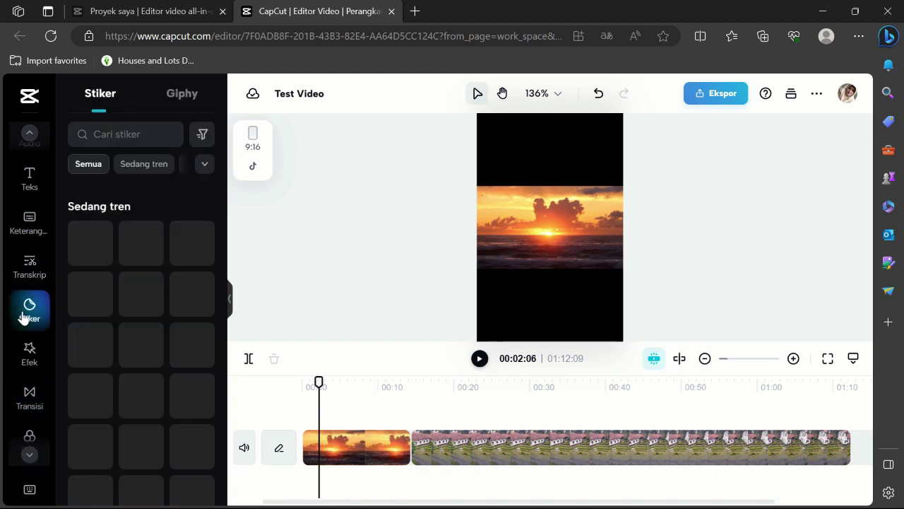
{"action": "left_click", "coordinate": [27, 357]}
{"action": "left_click", "coordinate": [21, 400]}
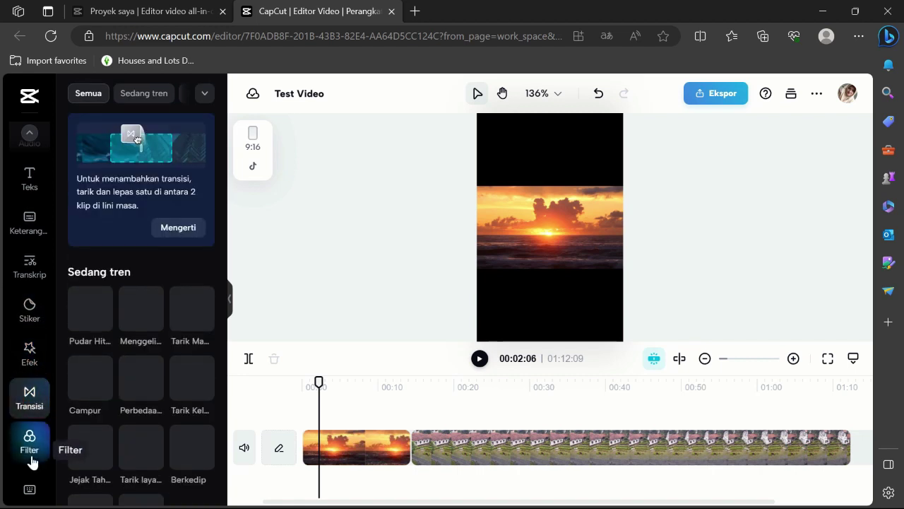
{"action": "left_click", "coordinate": [31, 460]}
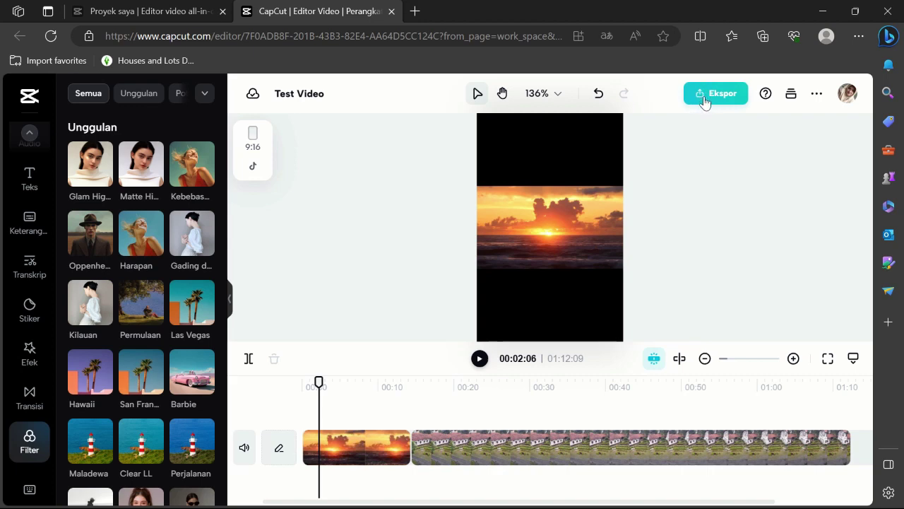
- Open the export settings for the Test Video project
{"action": "left_click", "coordinate": [713, 99]}
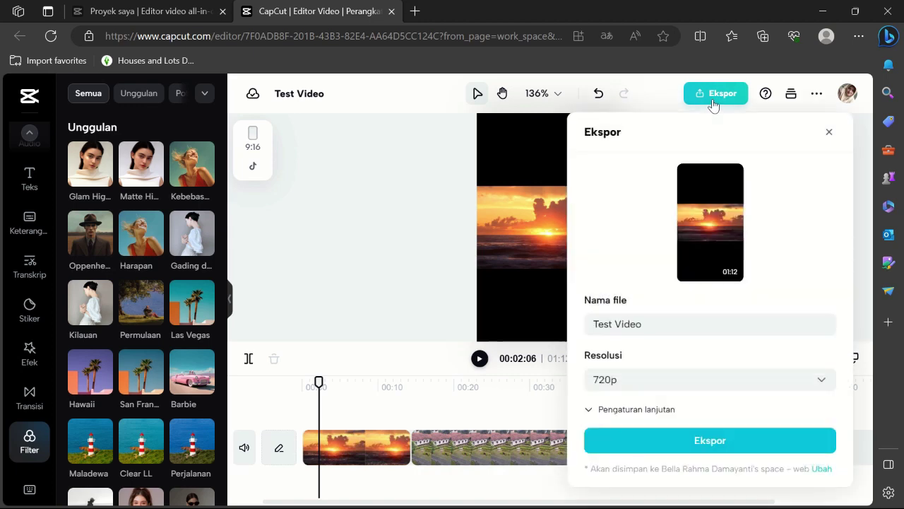